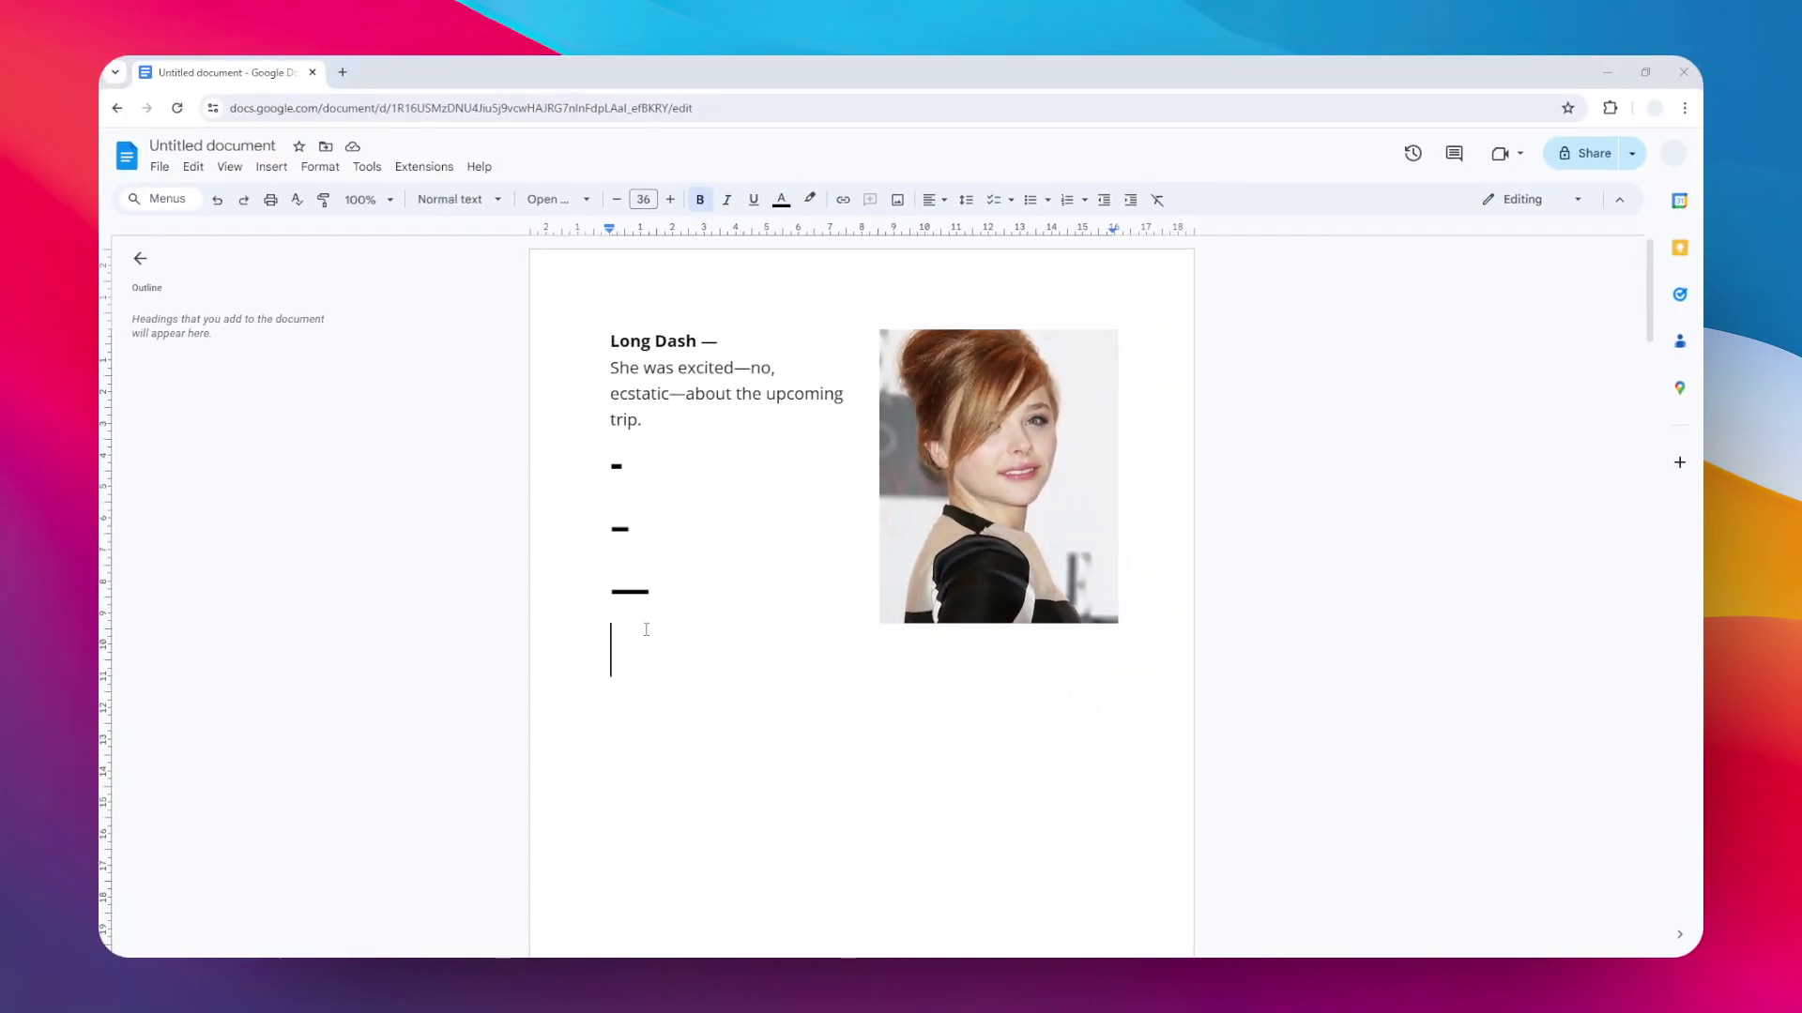
# Clear the line below the long dash and insert an EM DASH from Special characters.
pyautogui.moveTo(611, 626); pyautogui.dragTo(617, 612)
pyautogui.press('Delete')
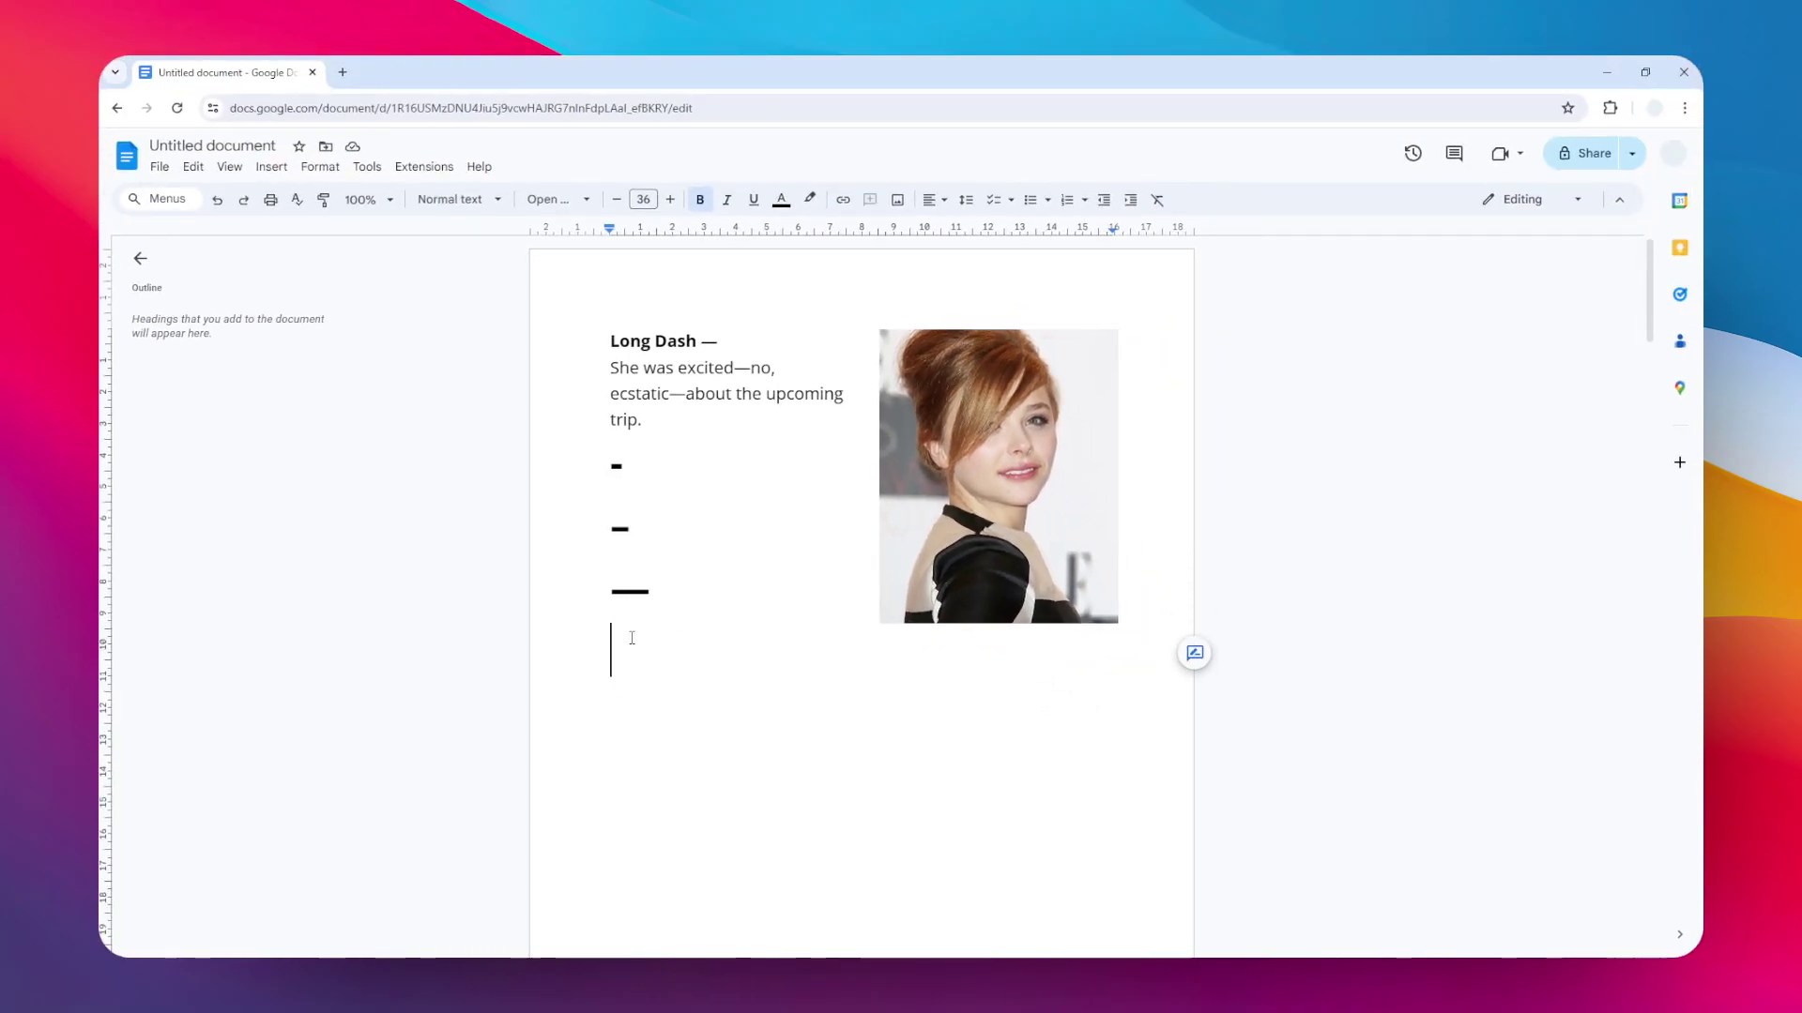
pyautogui.click(272, 166)
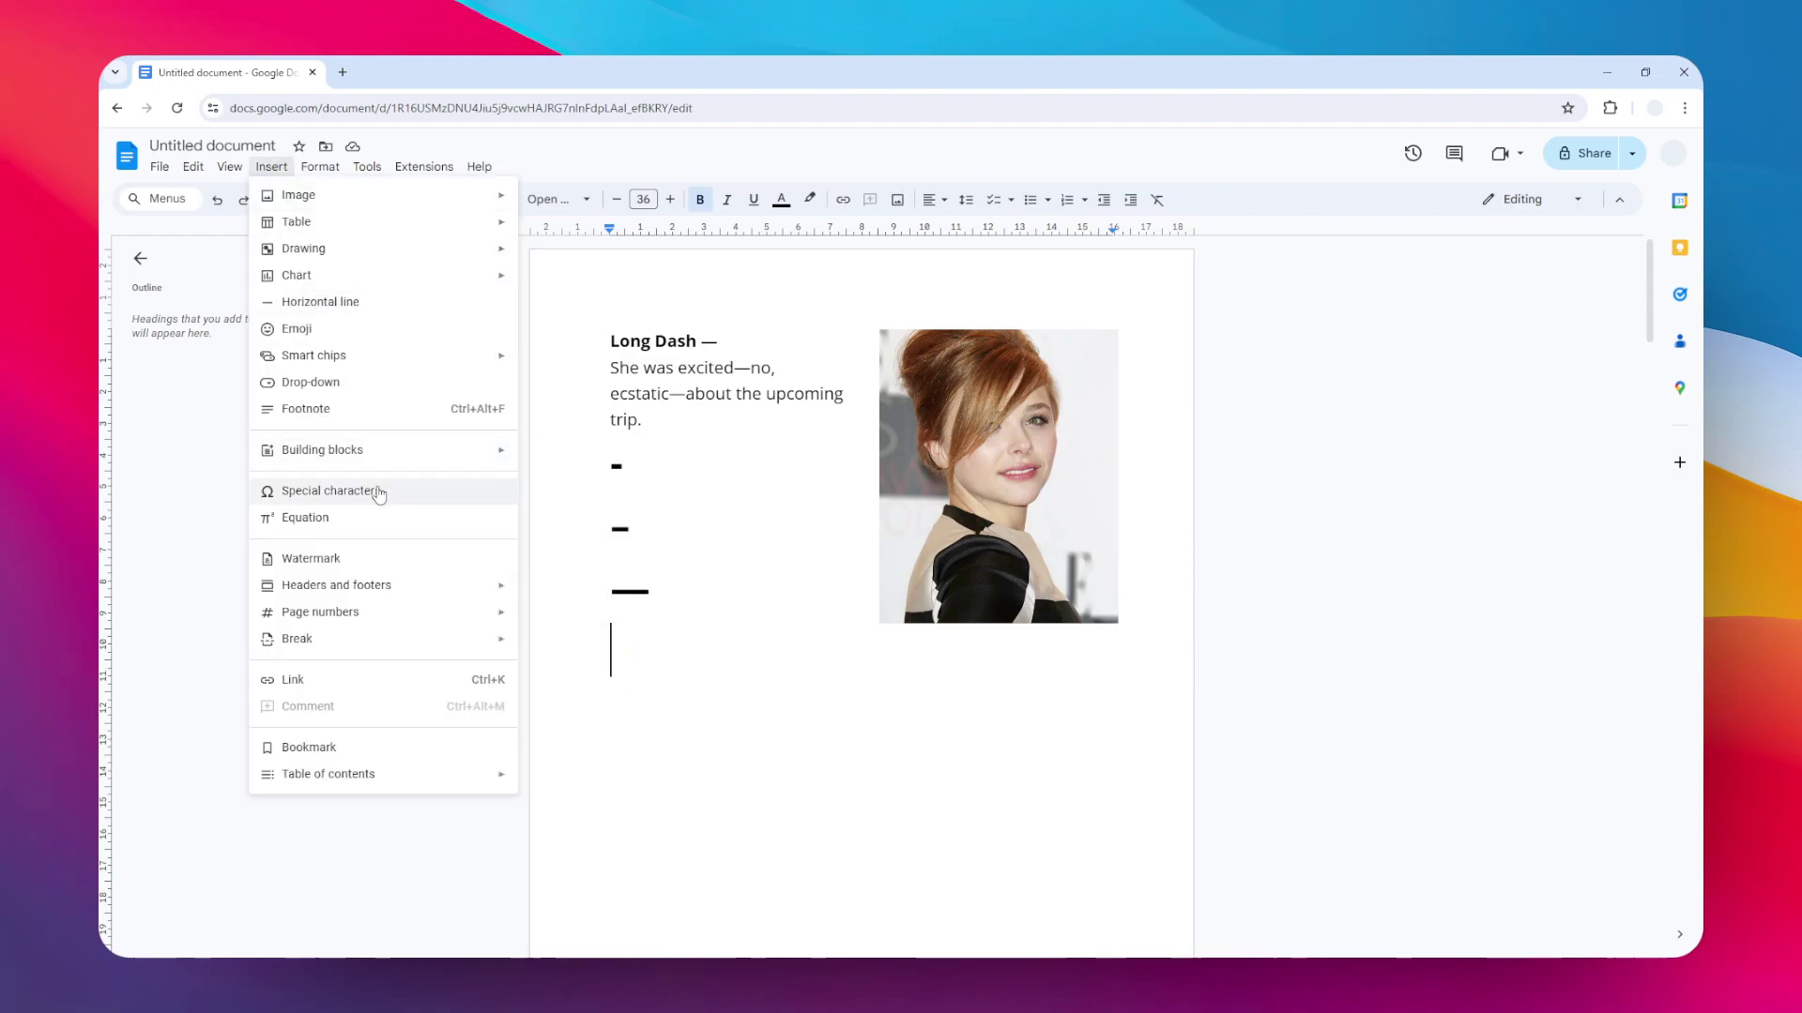
pyautogui.click(332, 490)
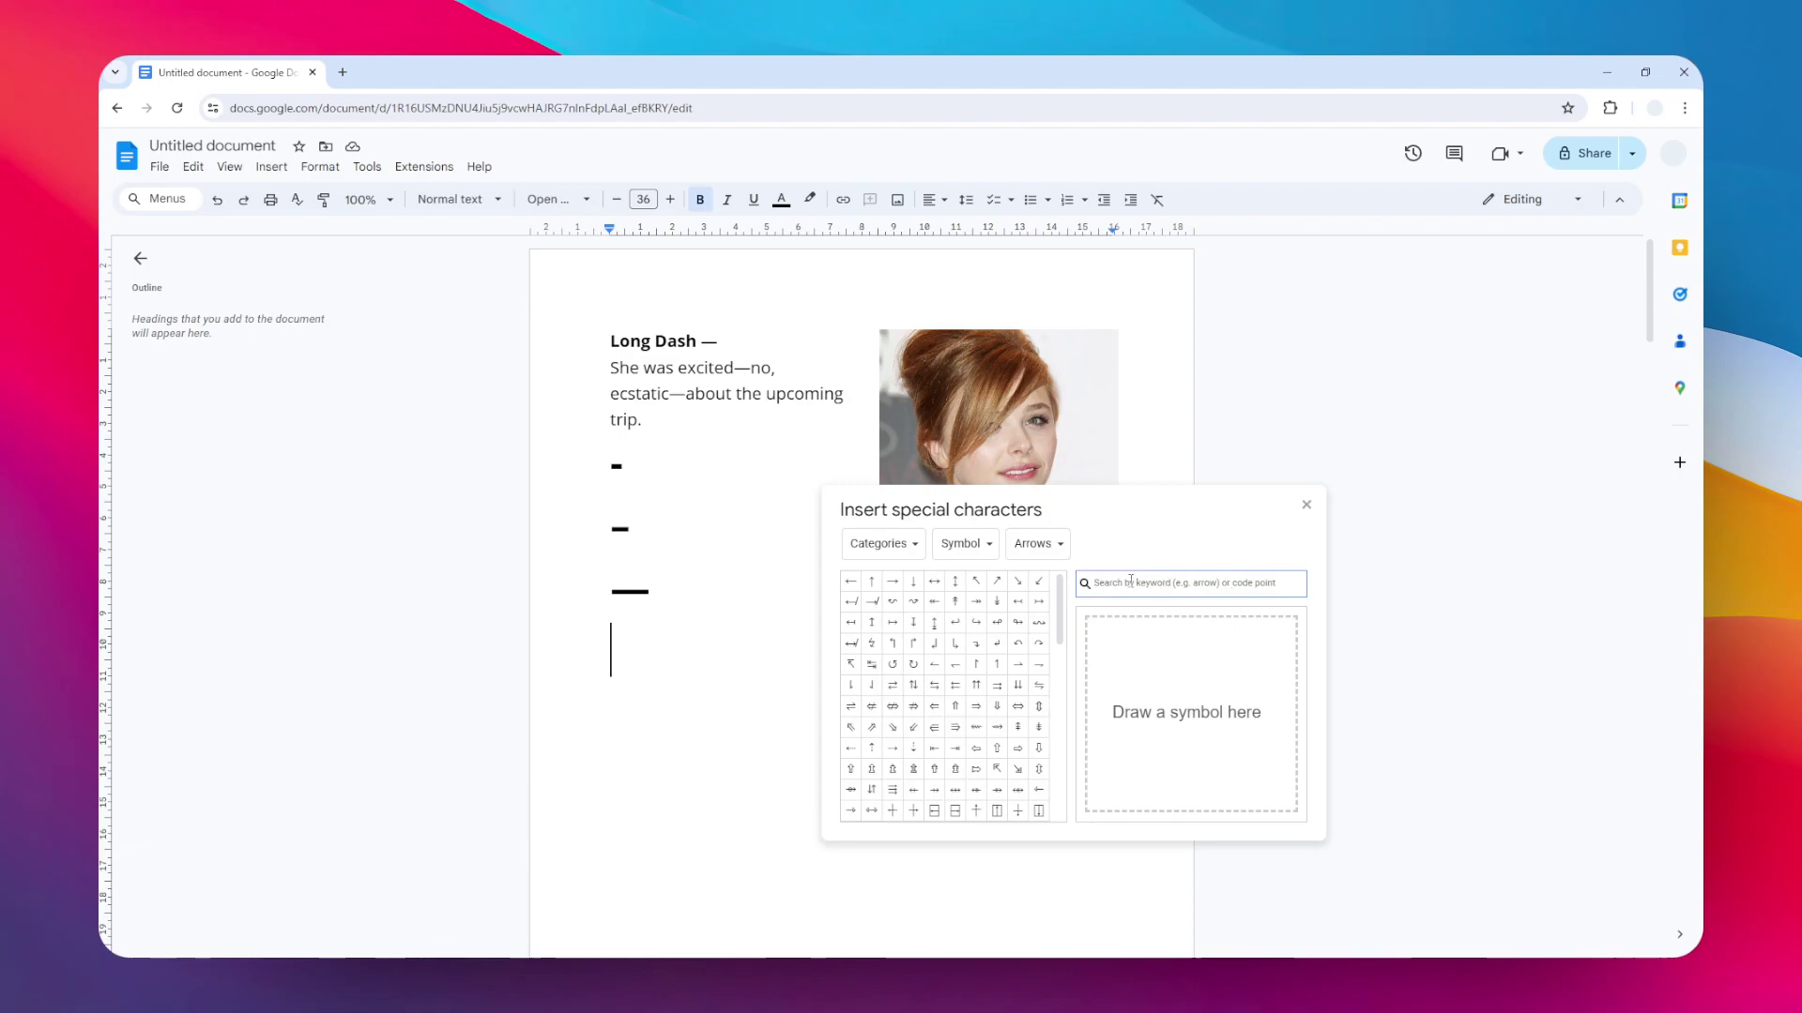
pyautogui.click(1192, 583)
pyautogui.write('dash')
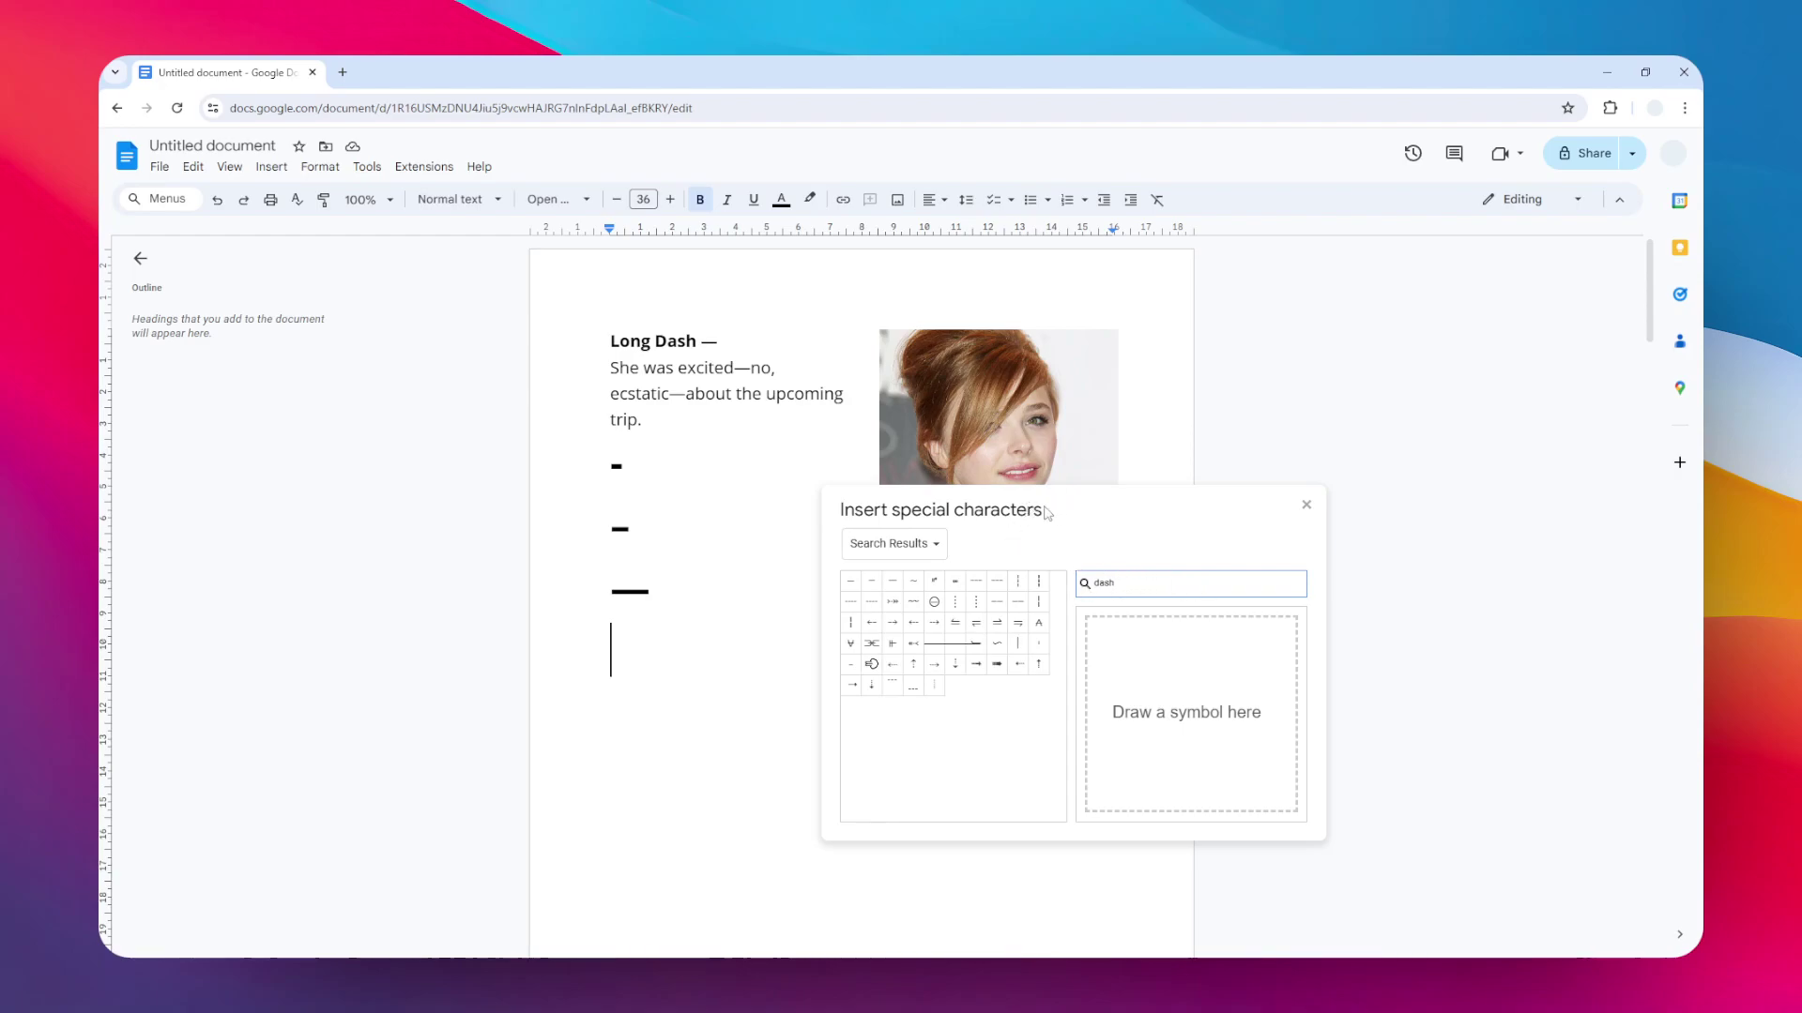
pyautogui.click(894, 580)
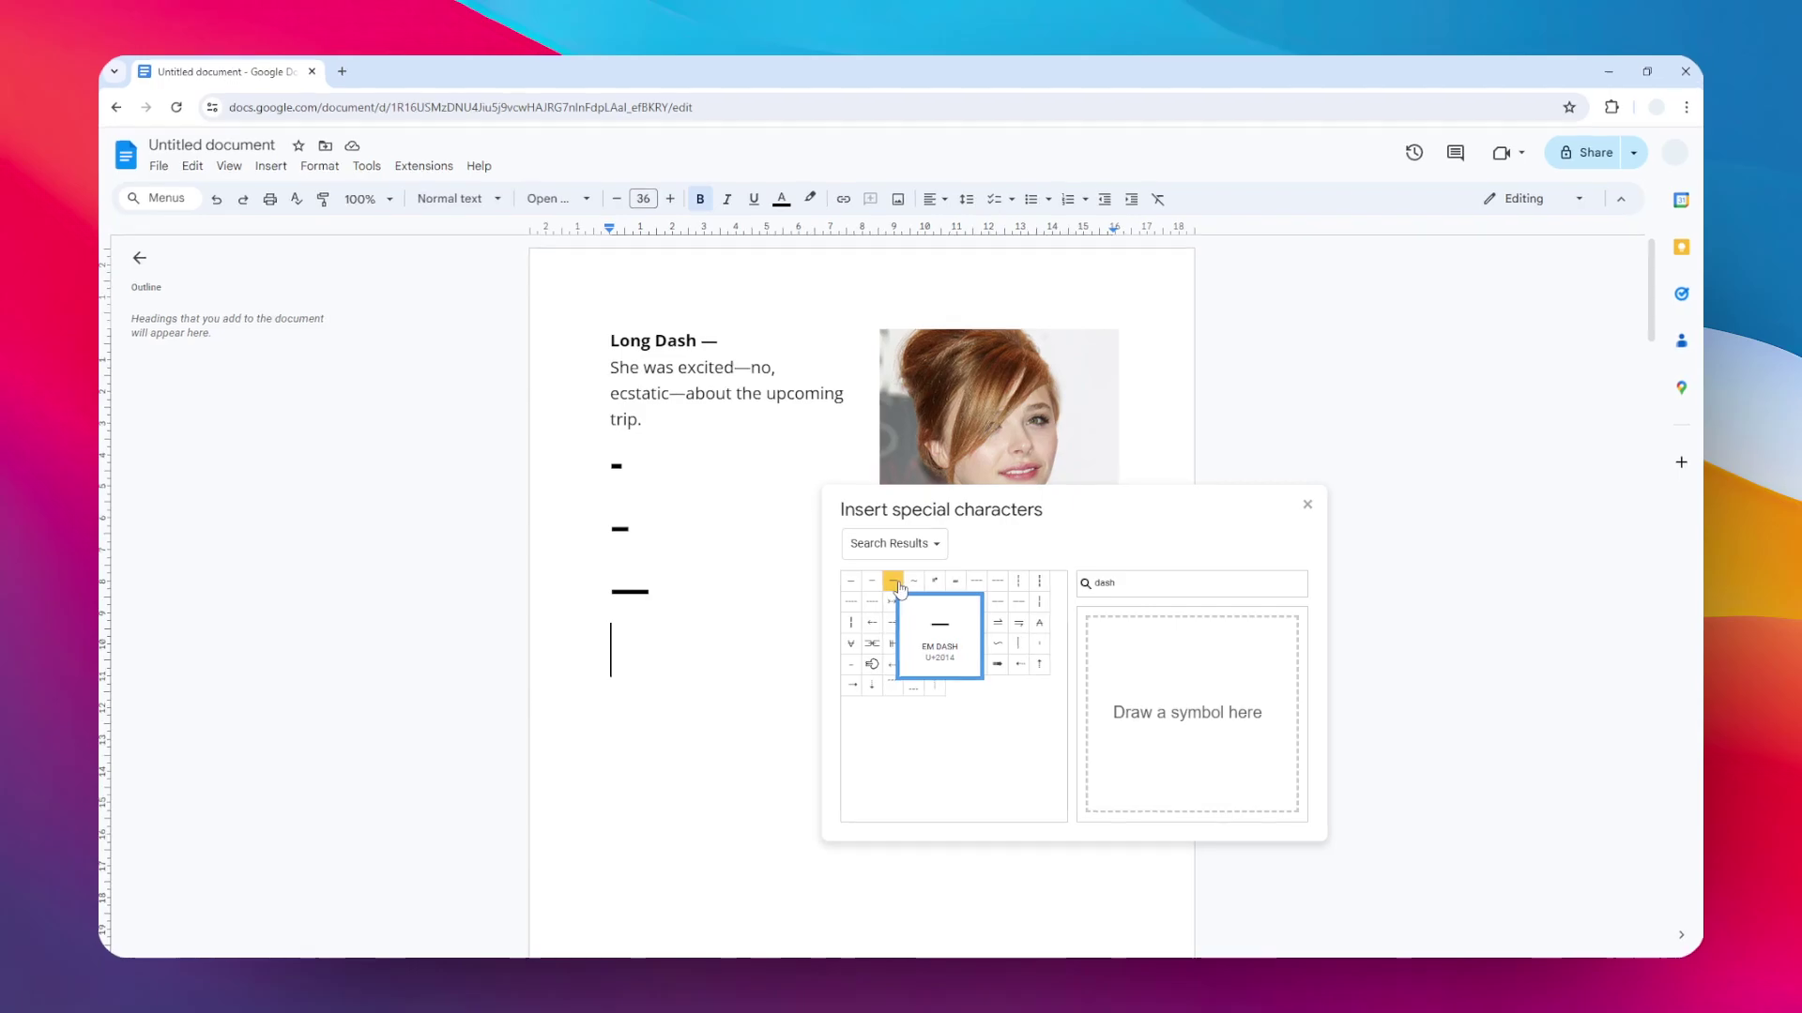
pyautogui.click(893, 583)
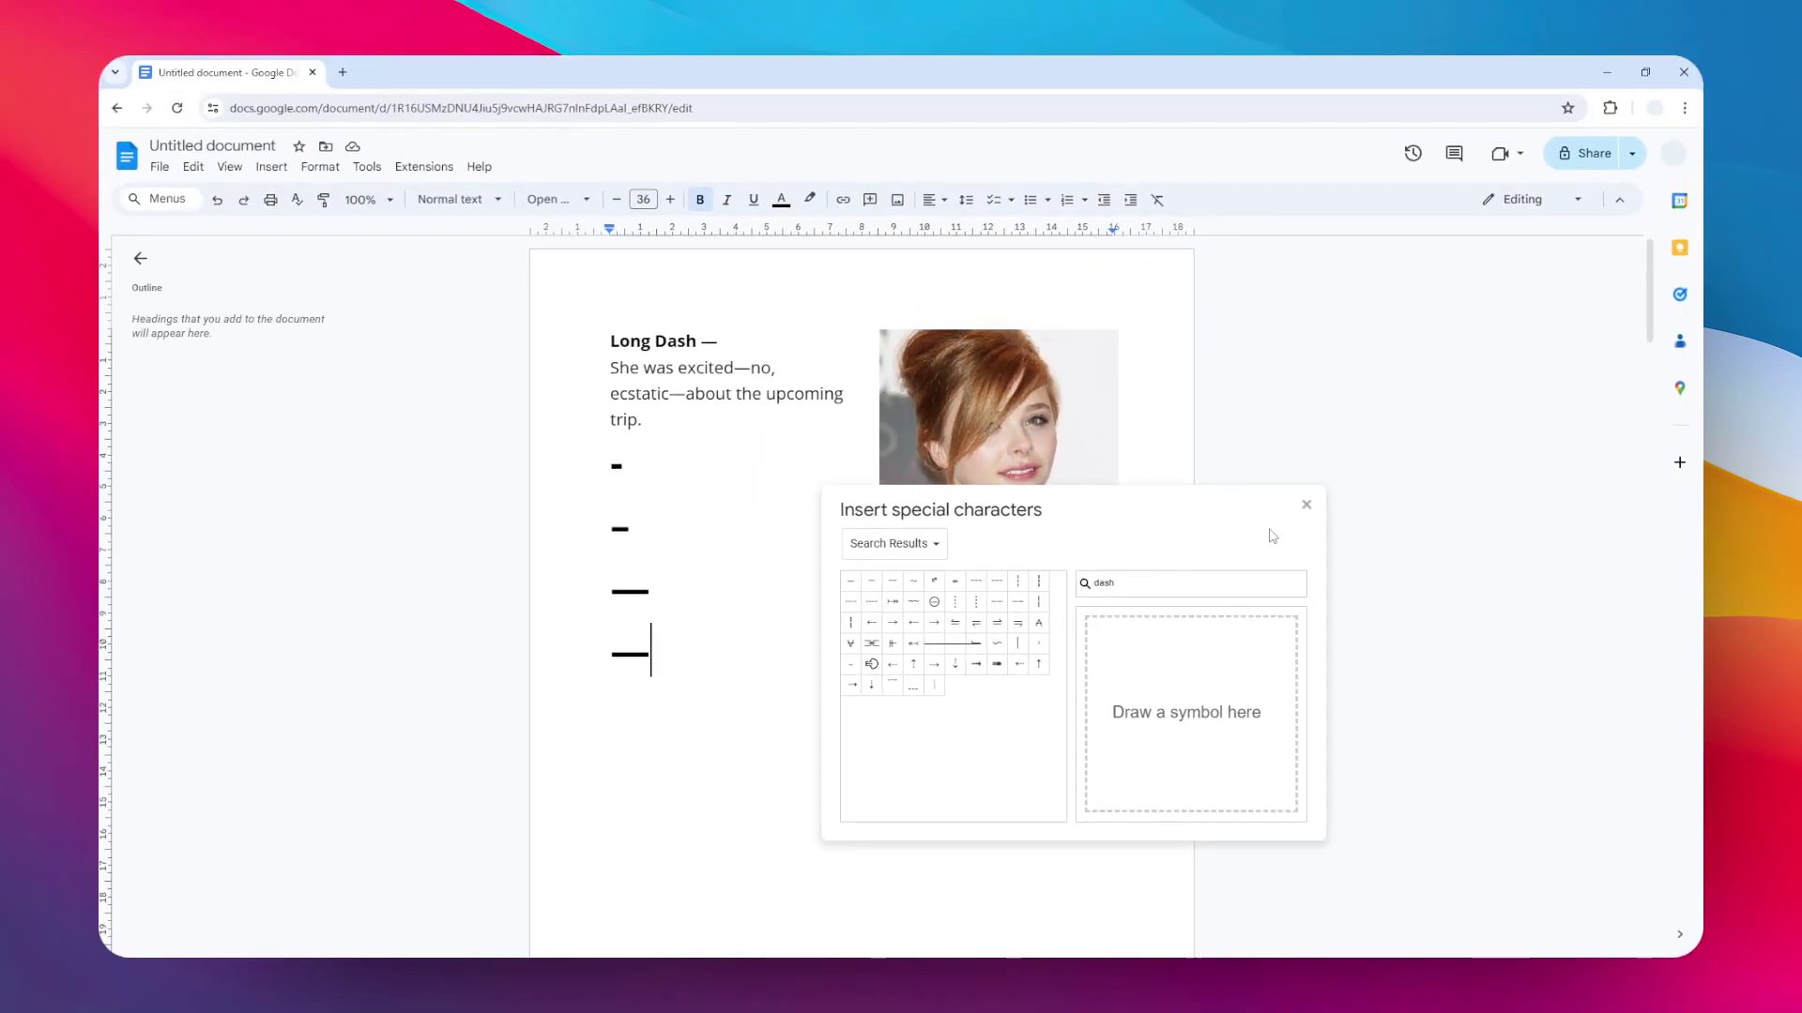
# Close the Special characters picker and delete the fourth-line em dash.
pyautogui.click(1306, 506)
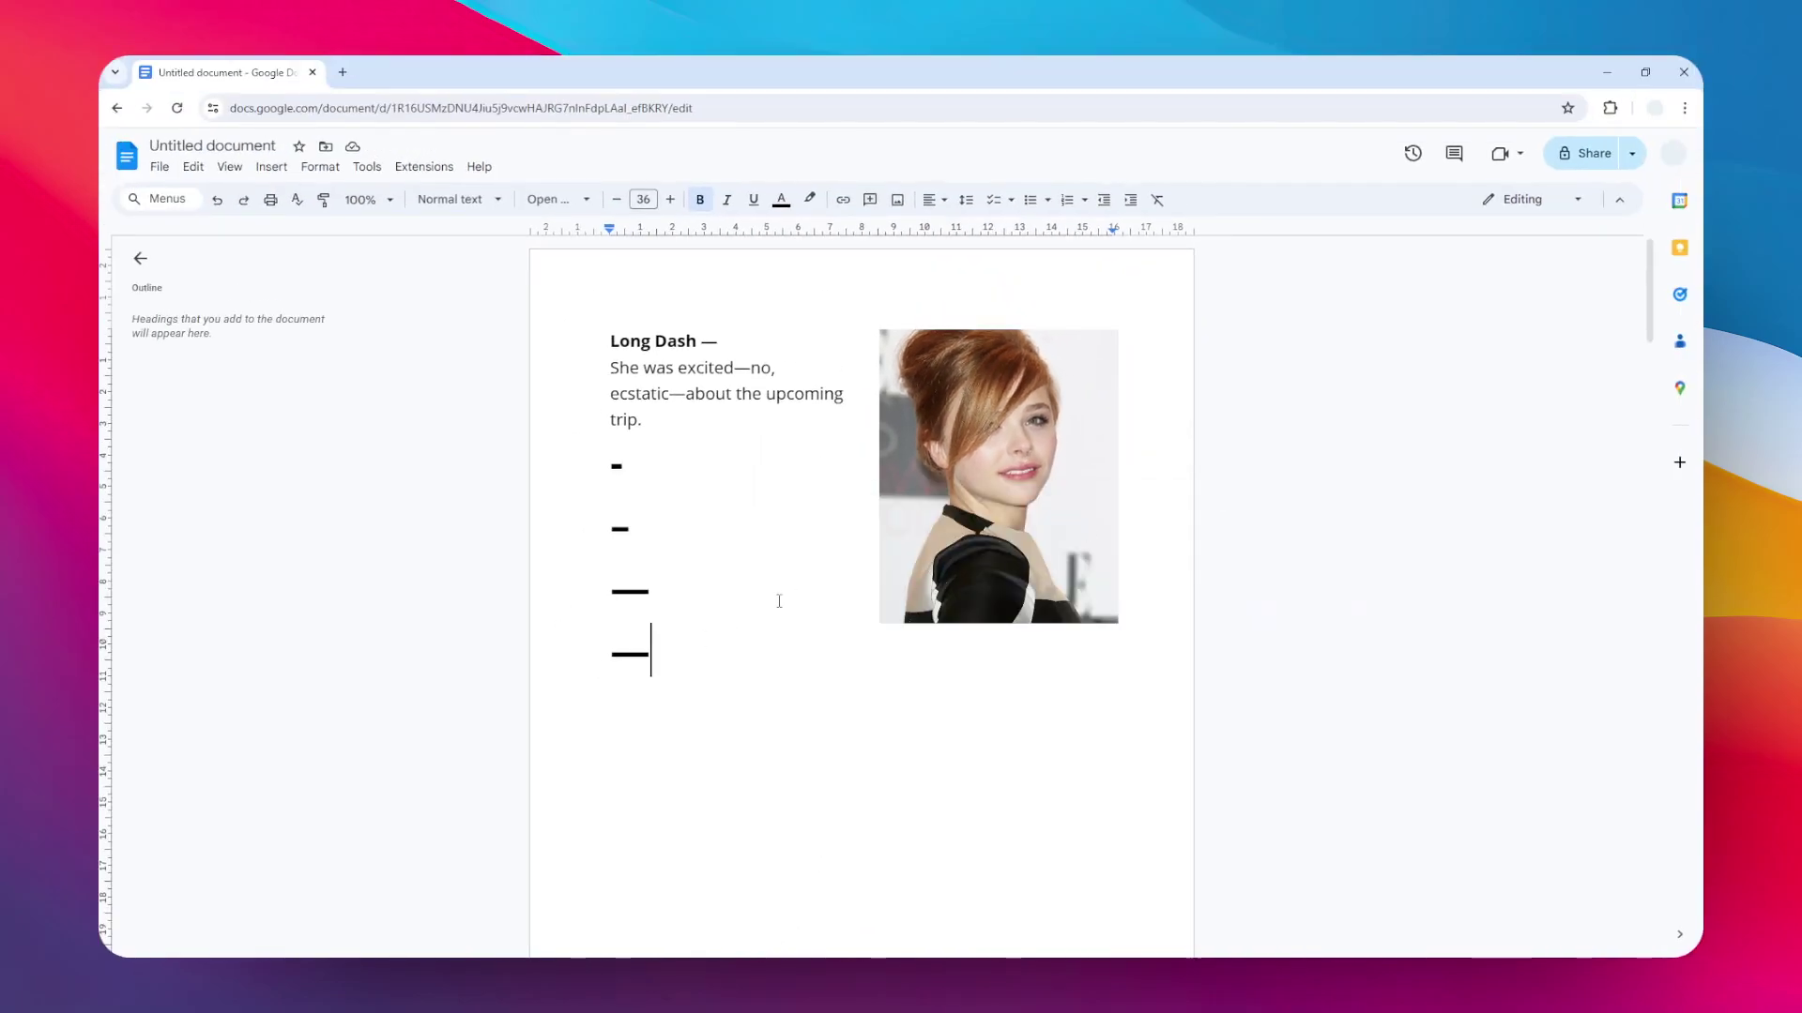
pyautogui.doubleClick(625, 650)
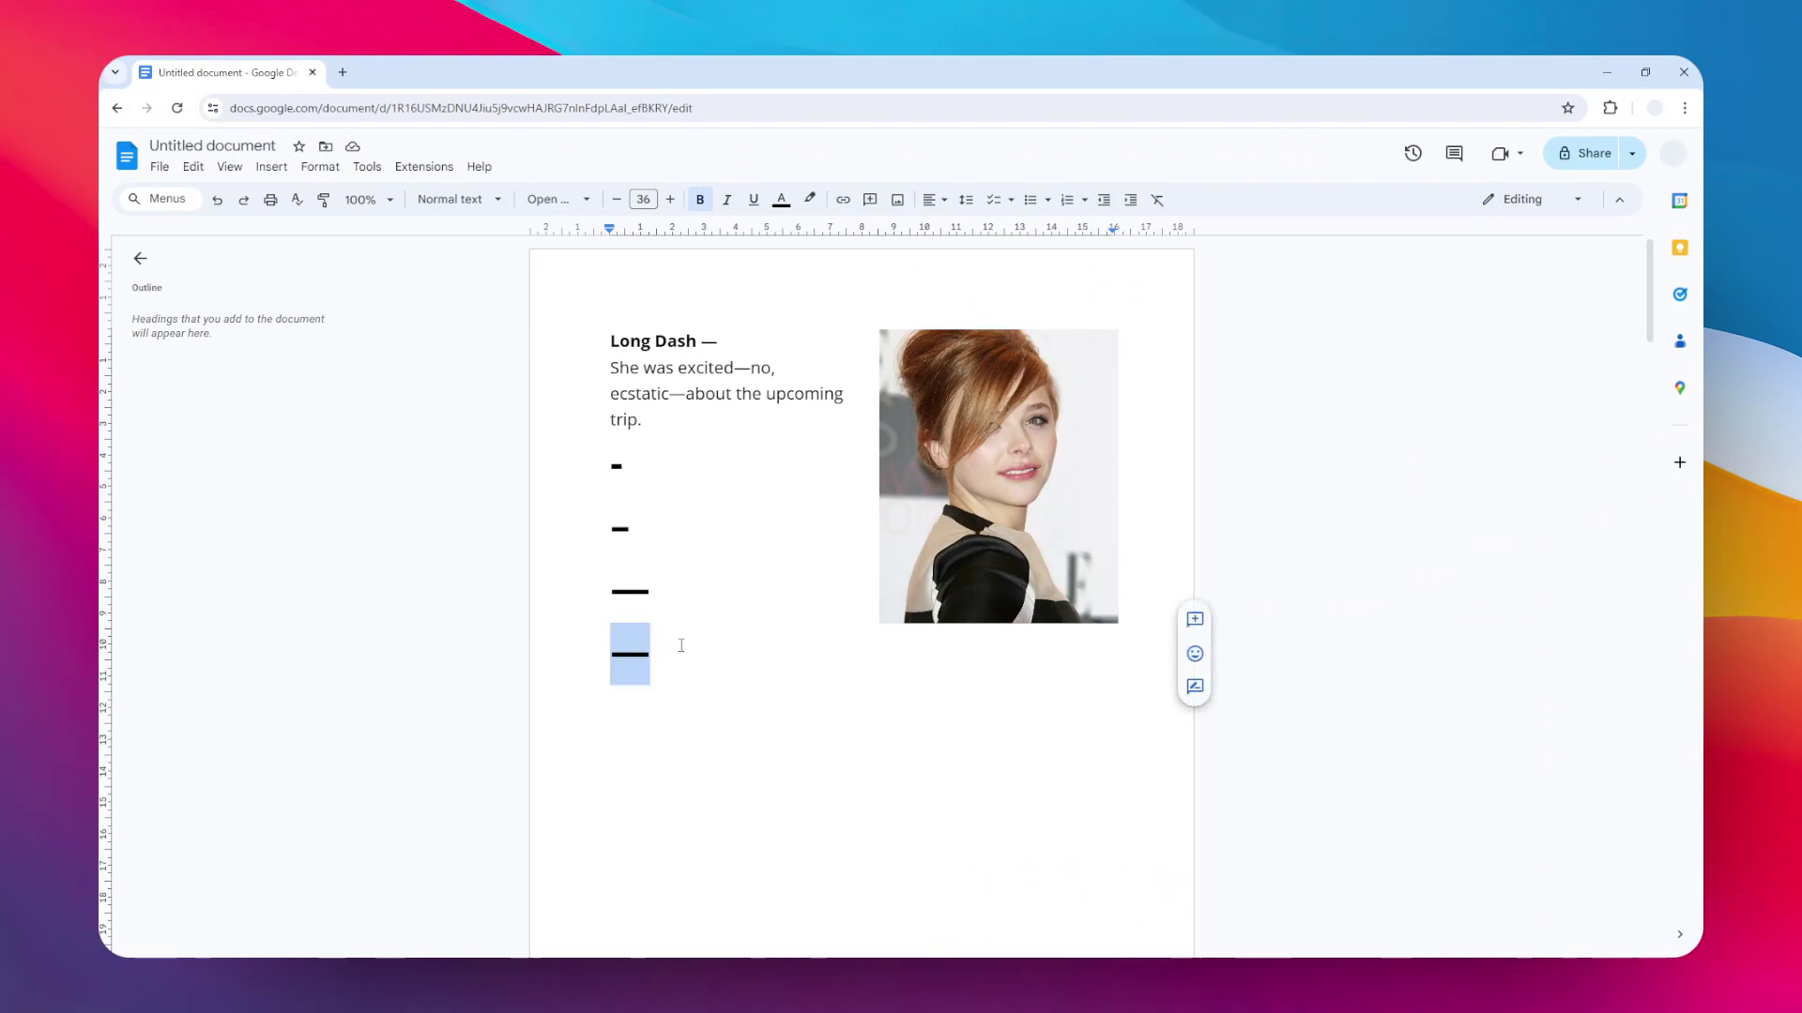
pyautogui.press('Delete')
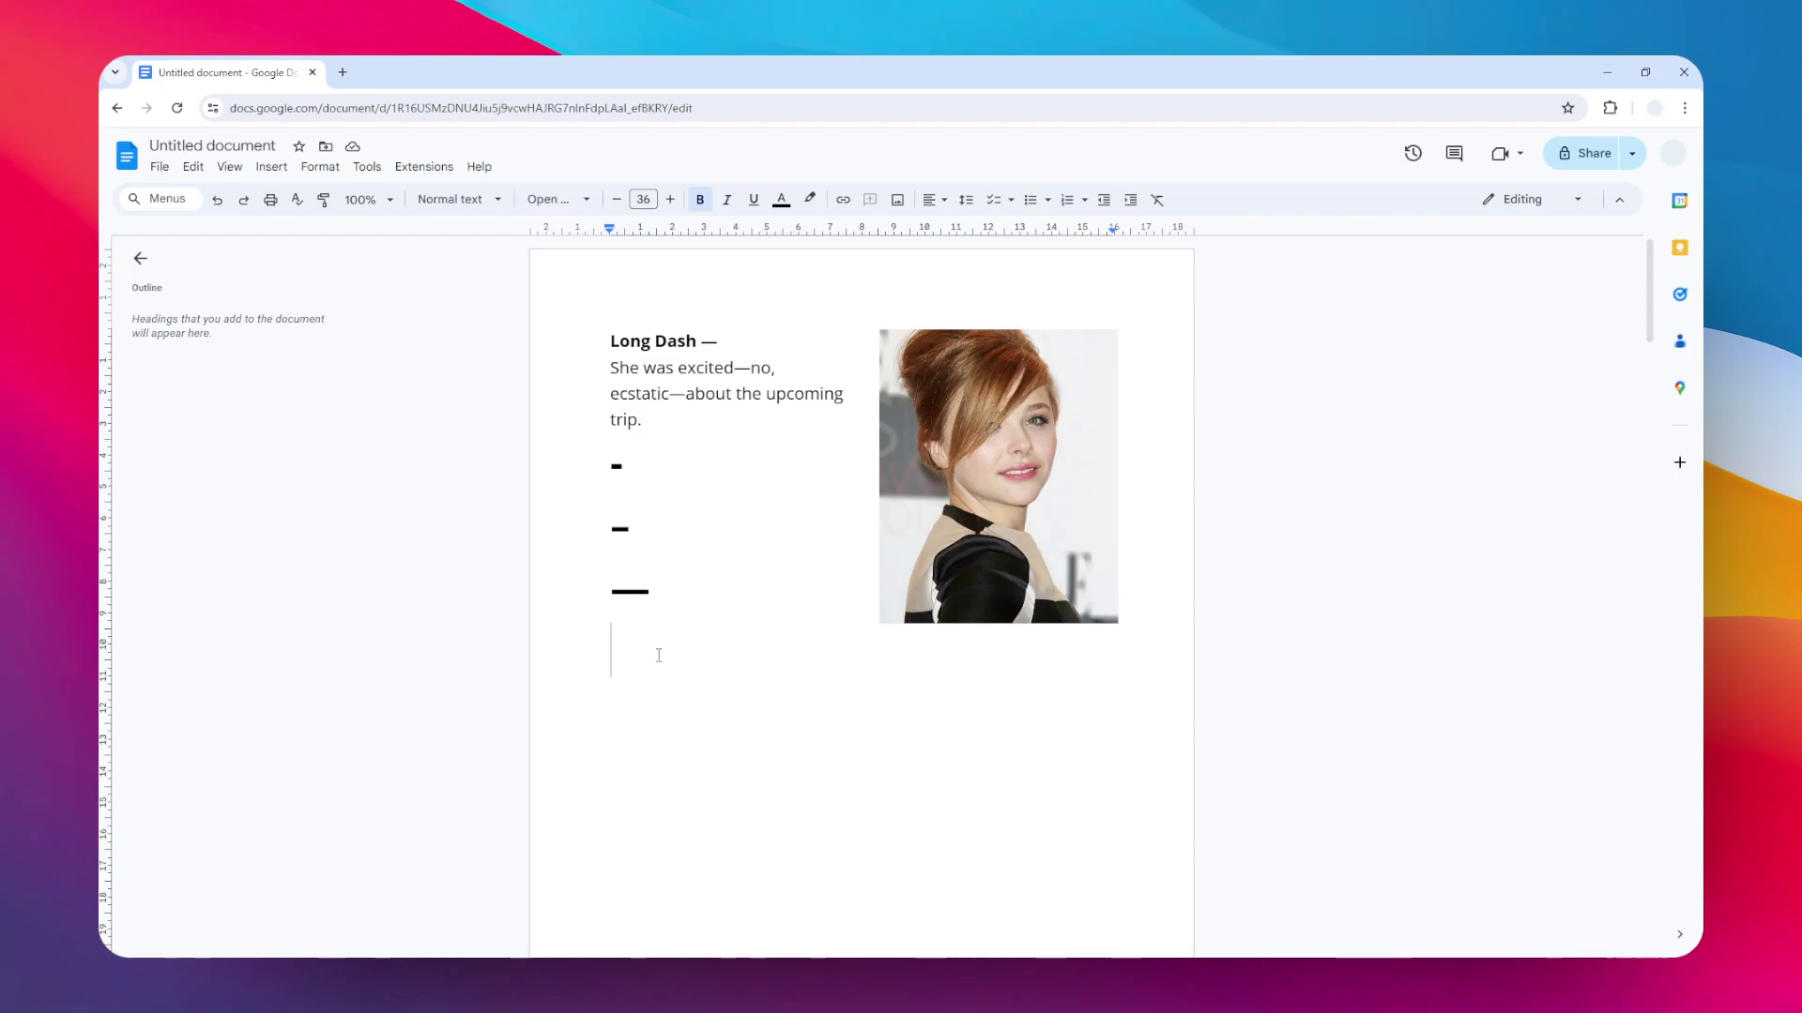
pyautogui.write('-')
pyautogui.write('--')
pyautogui.write('—')
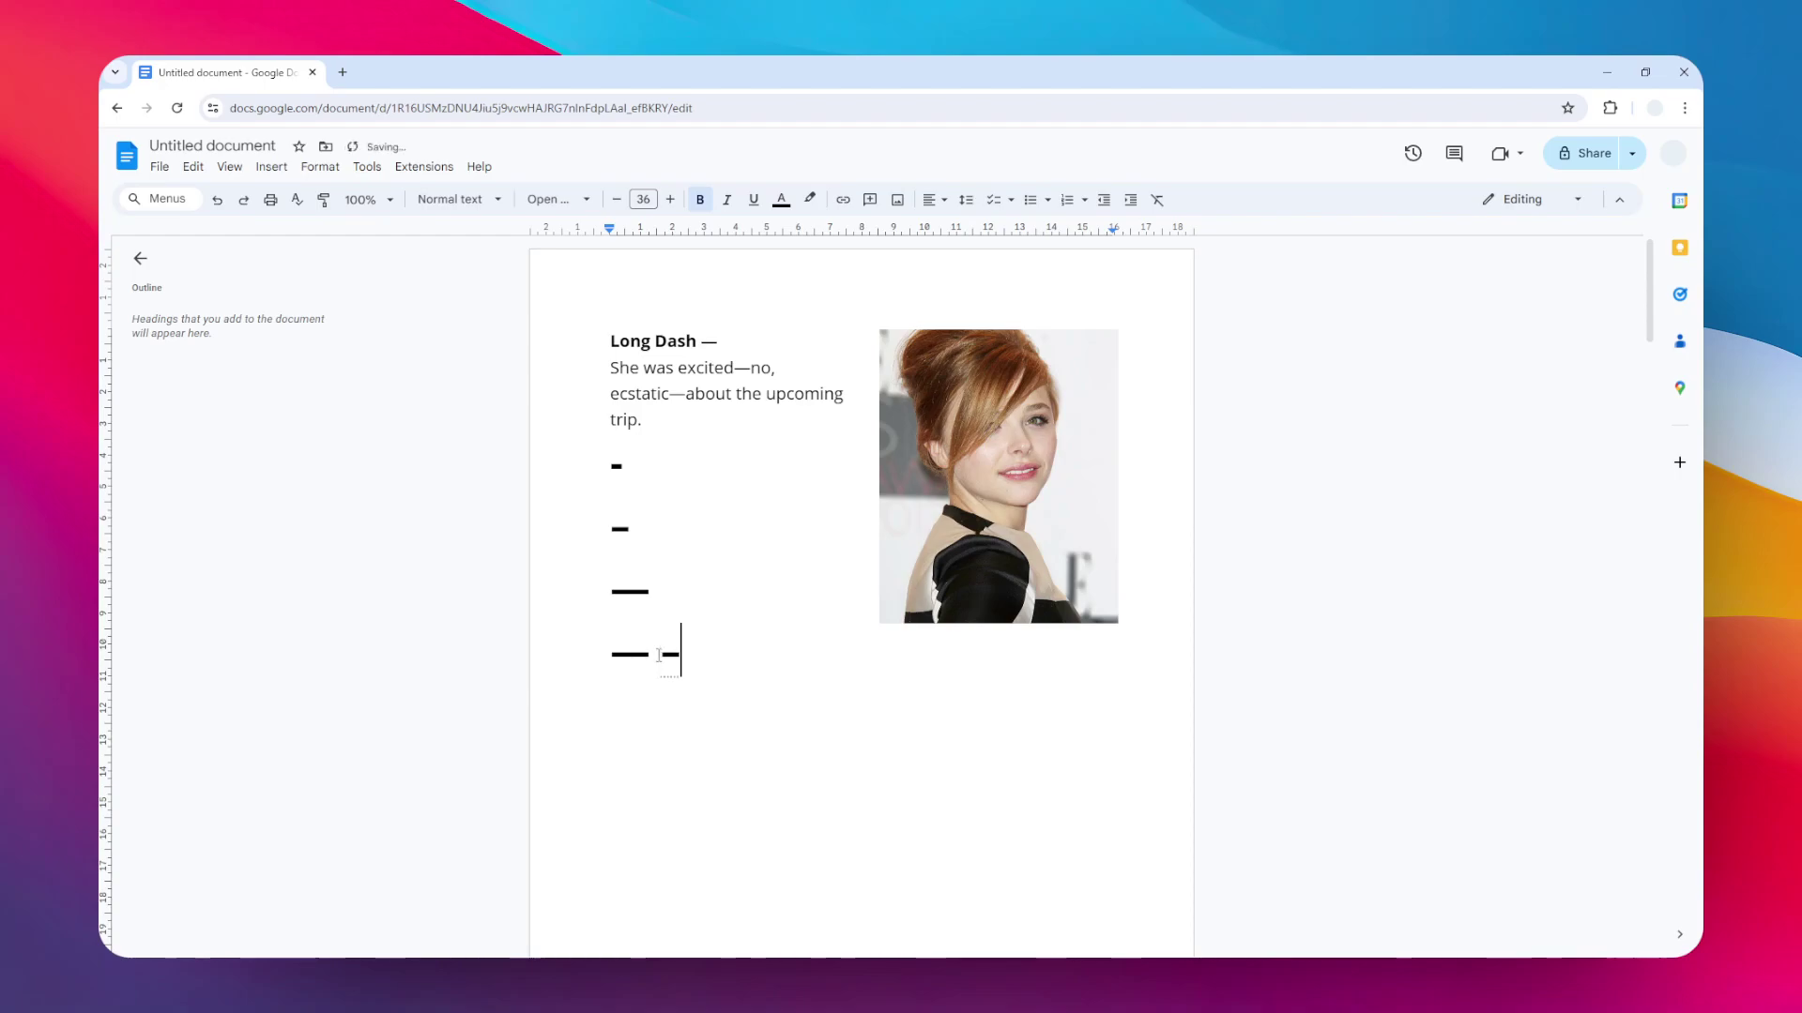